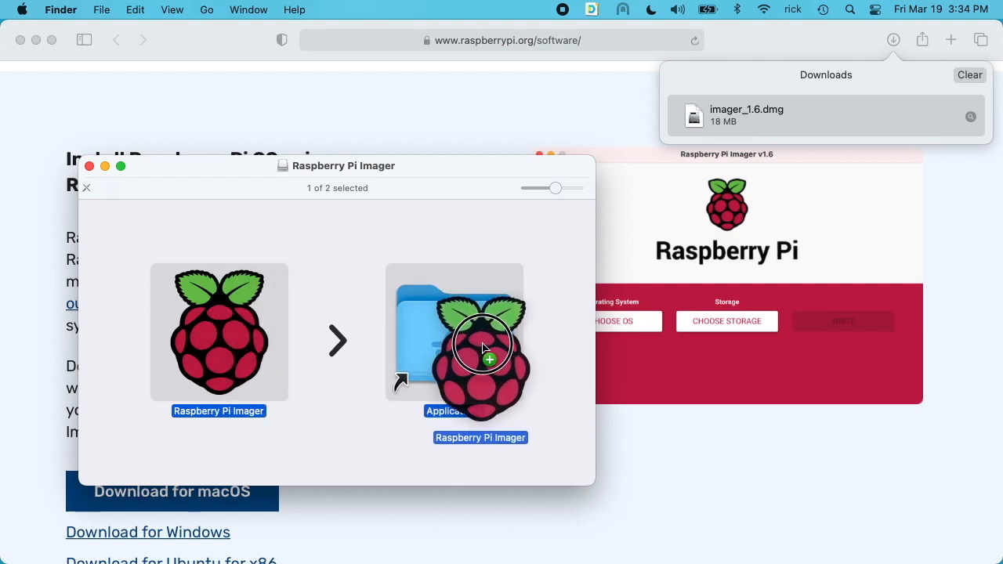
- Install Raspberry Pi Imager into Applications, replacing the existing copy, and launch it
left_click(763, 211)
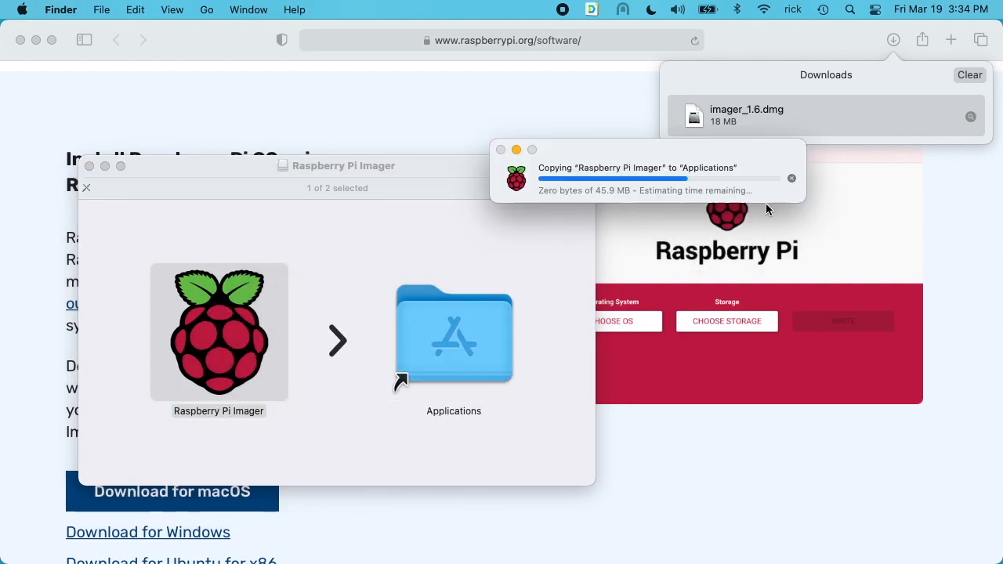
key("super+w")
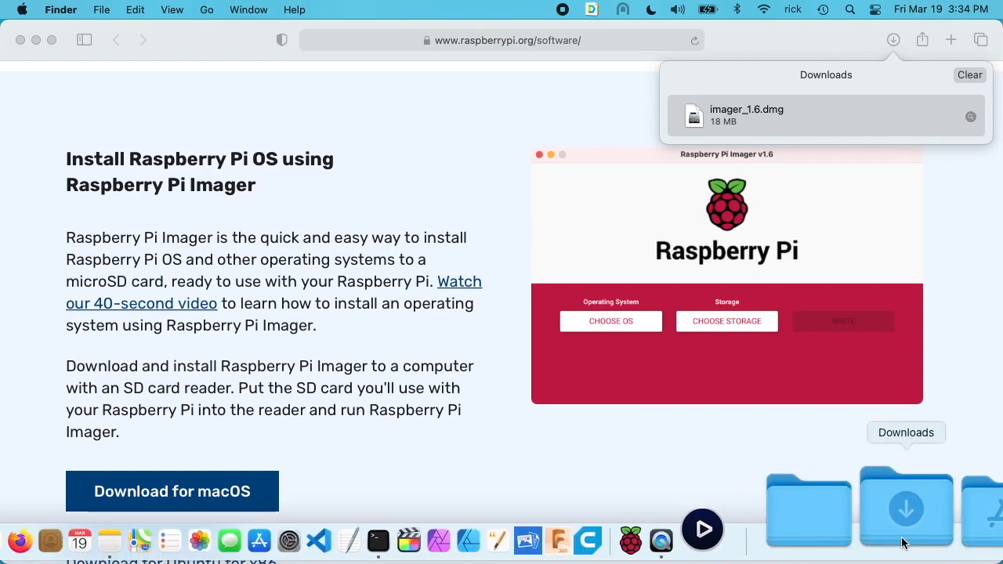
left_click(927, 541)
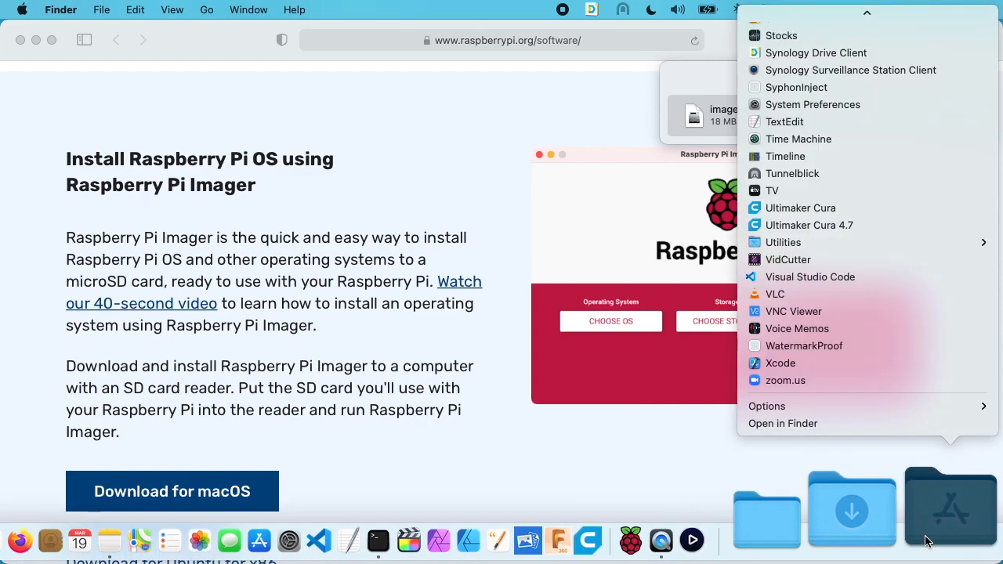
mouse_move(869, 14)
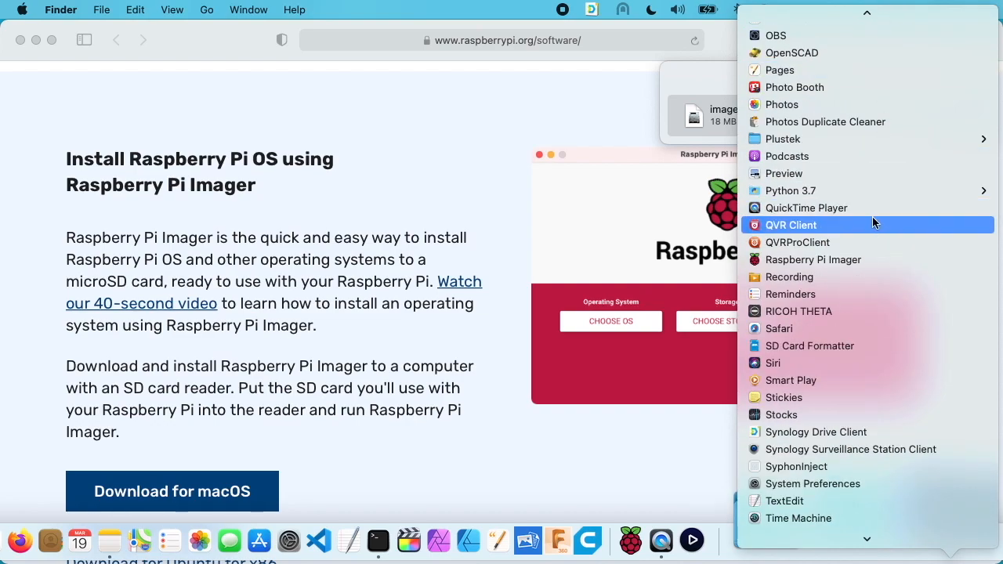
left_click(834, 259)
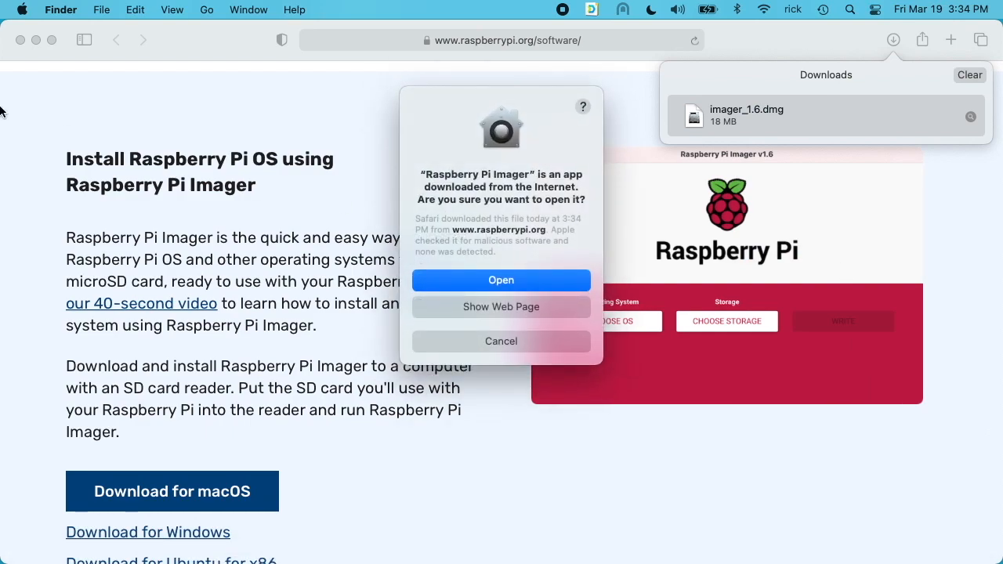
left_click(522, 280)
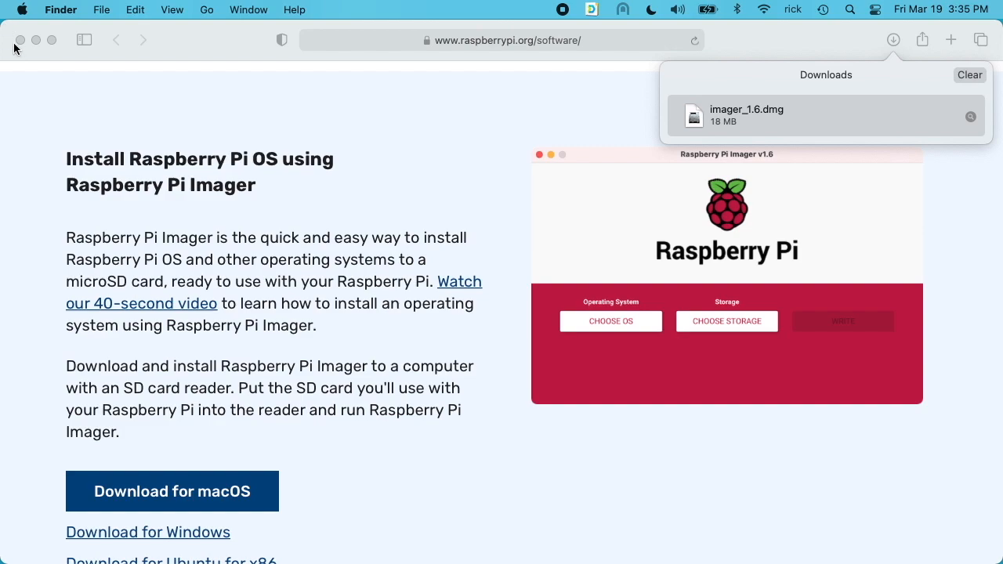
- Close Safari and eject the Raspberry Pi Imager disk image
left_click(21, 51)
left_click(20, 43)
left_click_drag(334, 196, 397, 62)
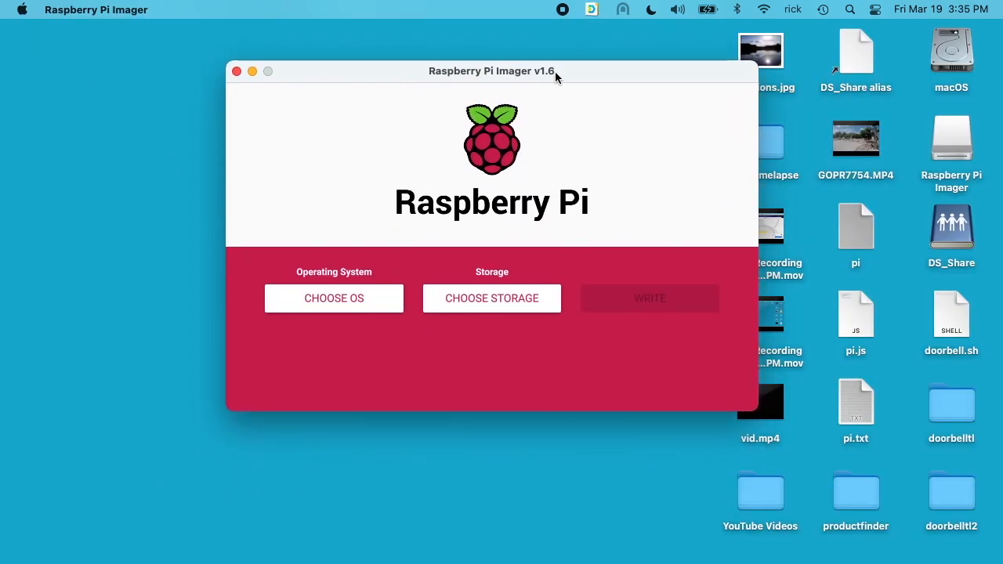
right_click(948, 138)
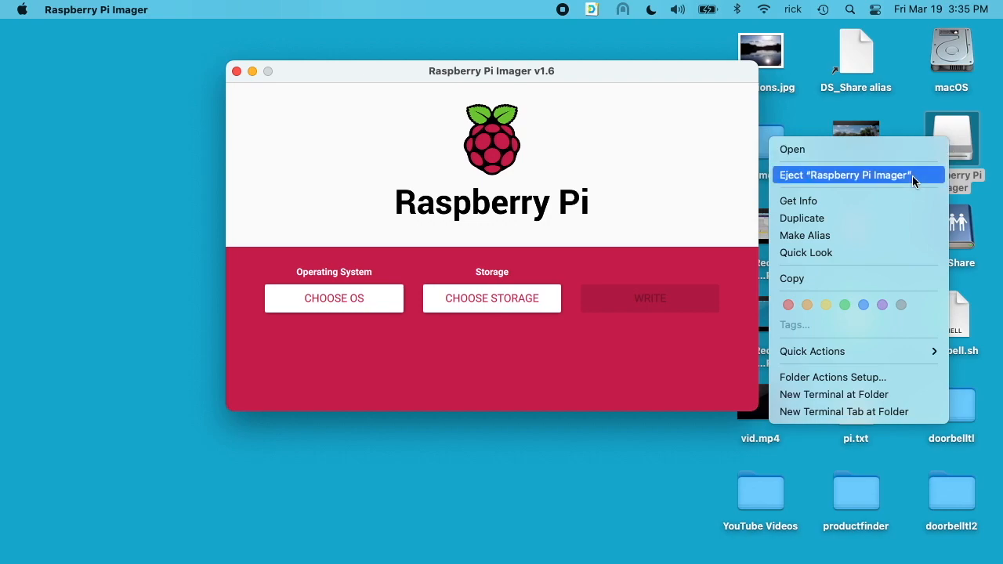
left_click(911, 174)
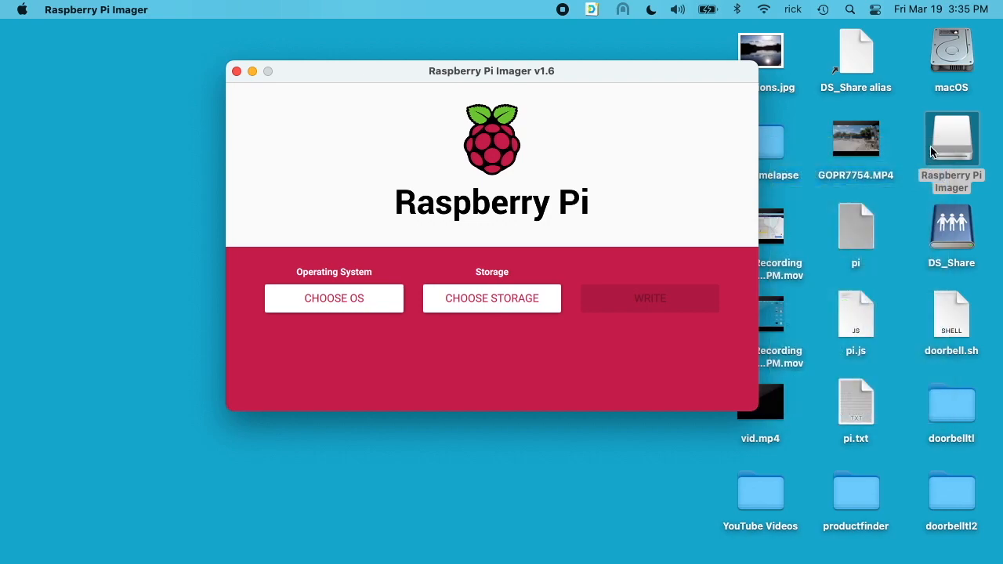
- Choose the custom image 2021-01-11-raspios-buster-armhf-lite.zip and target the 32 GB SD card
left_click(351, 306)
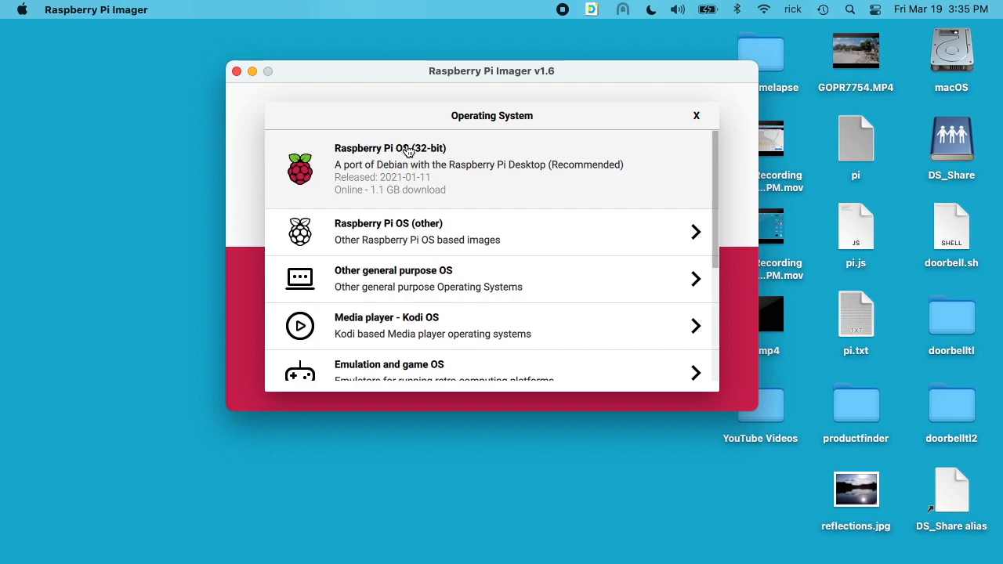
scroll(412, 296, "down", 5)
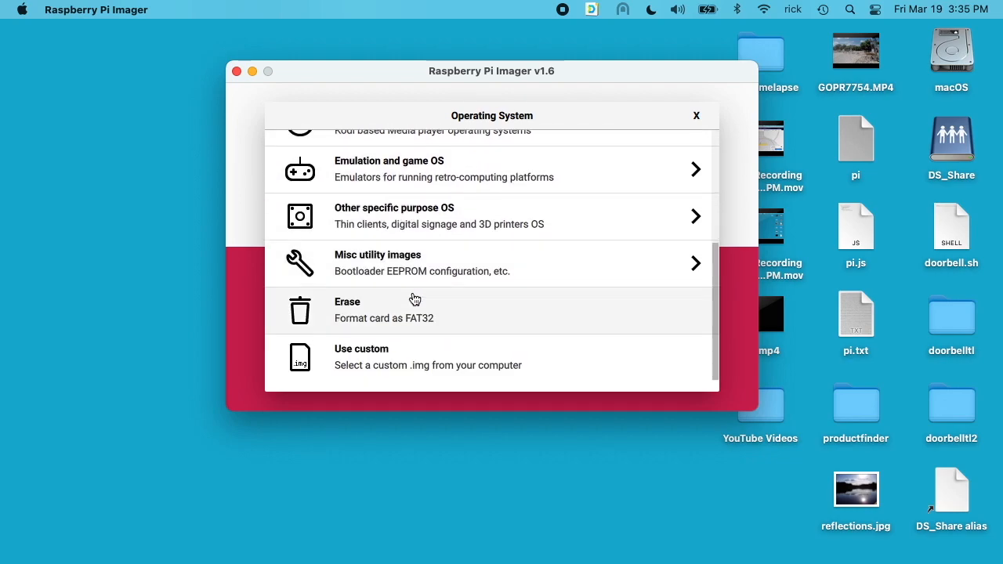
left_click(400, 375)
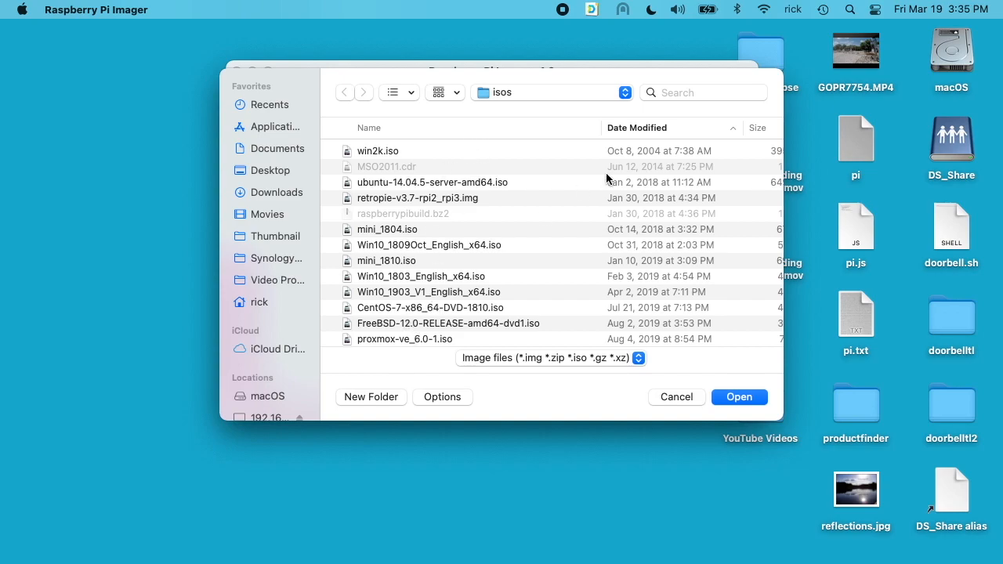
left_click(440, 133)
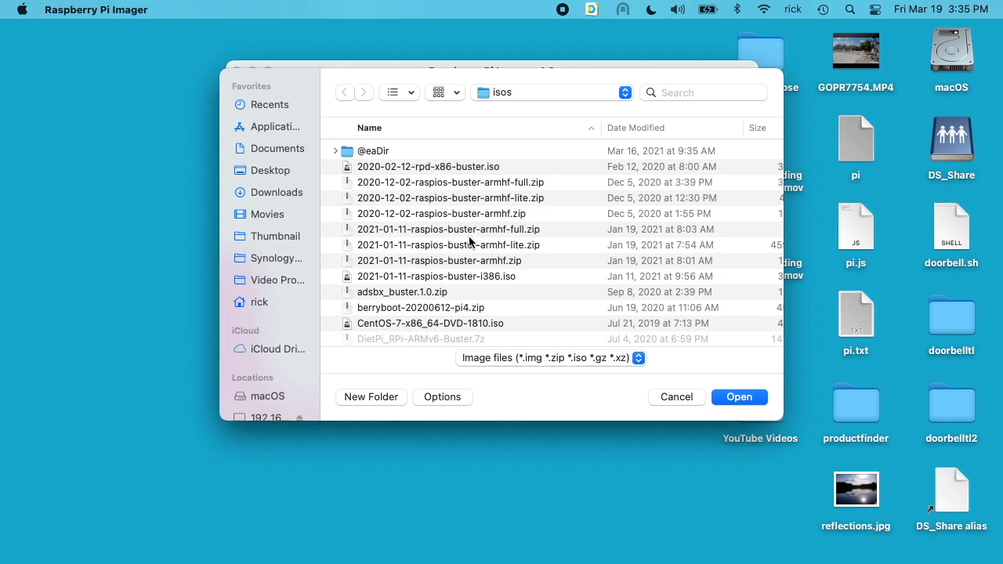
left_click(455, 247)
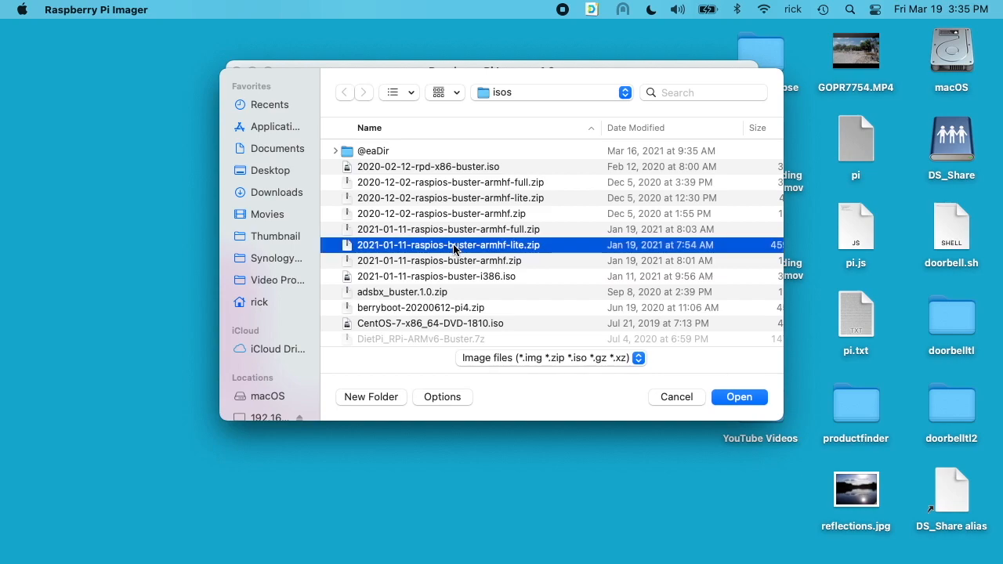
left_click(739, 398)
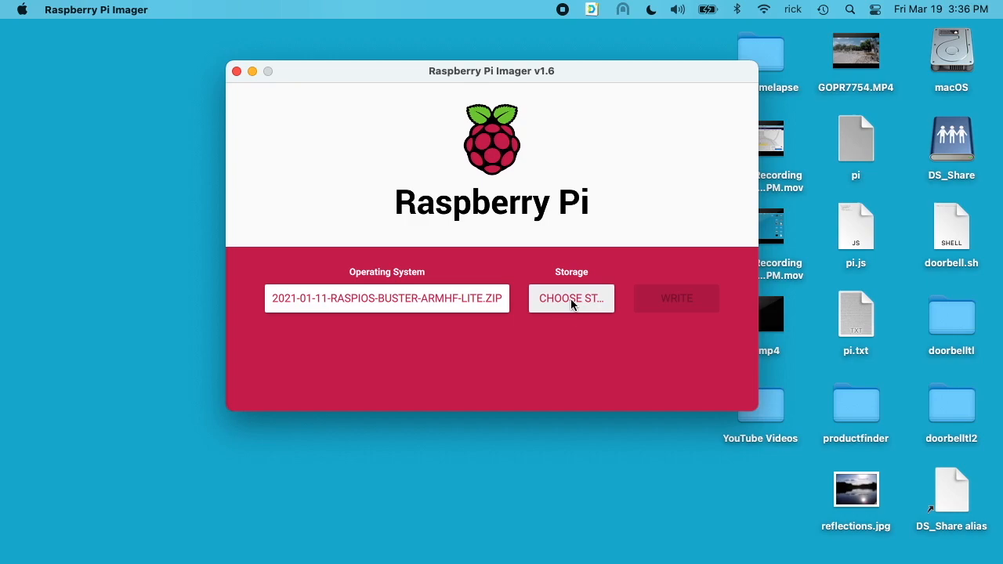
left_click(571, 304)
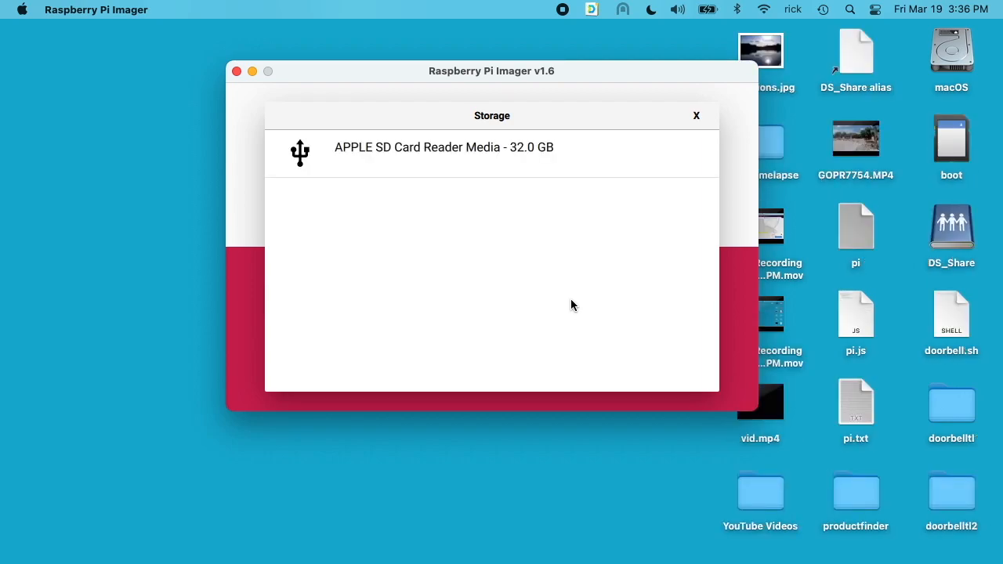
left_click(475, 154)
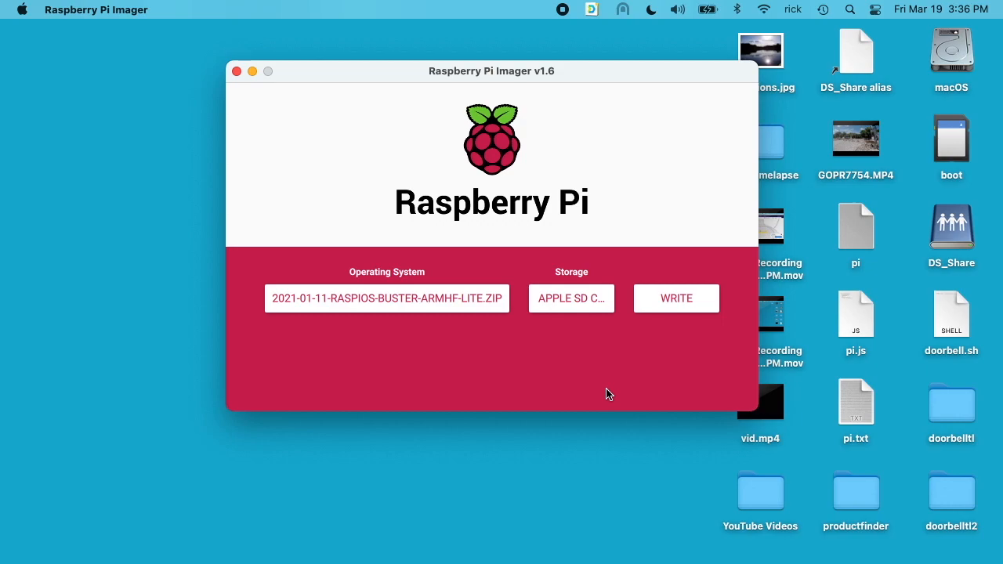
- Open advanced options for this session only, with Disable overscan turned on
key("ctrl+shift+x")
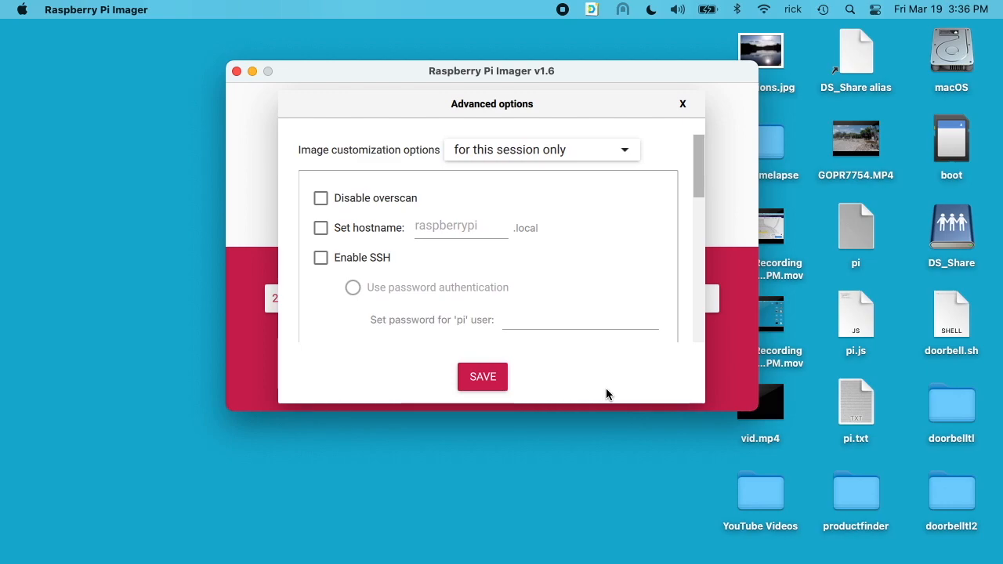
left_click(478, 157)
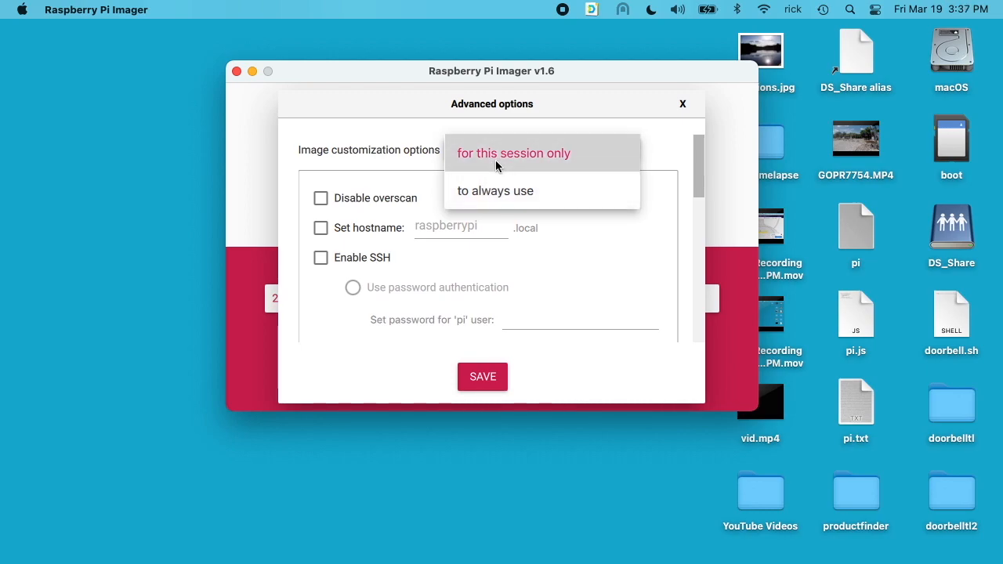
left_click(369, 171)
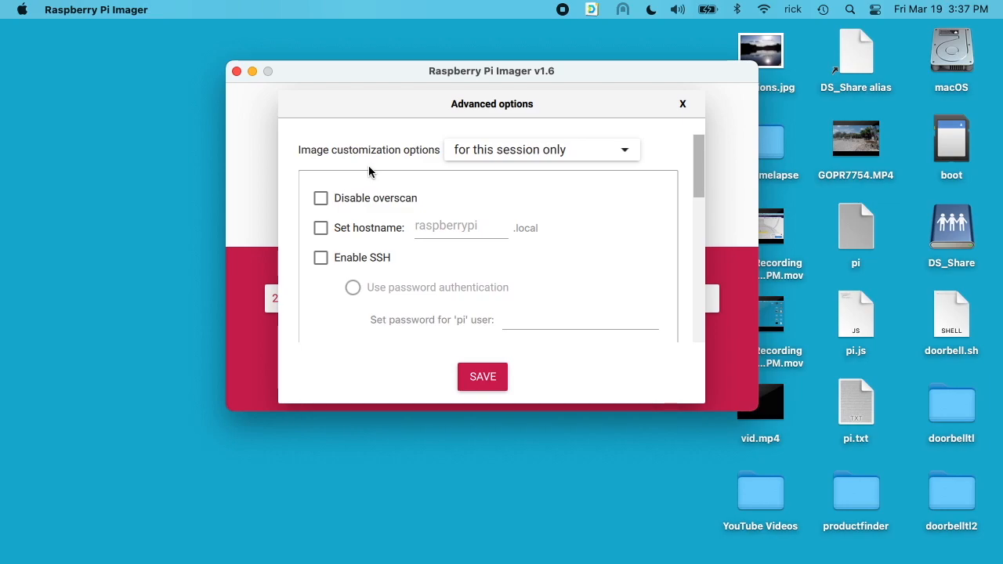
left_click(320, 200)
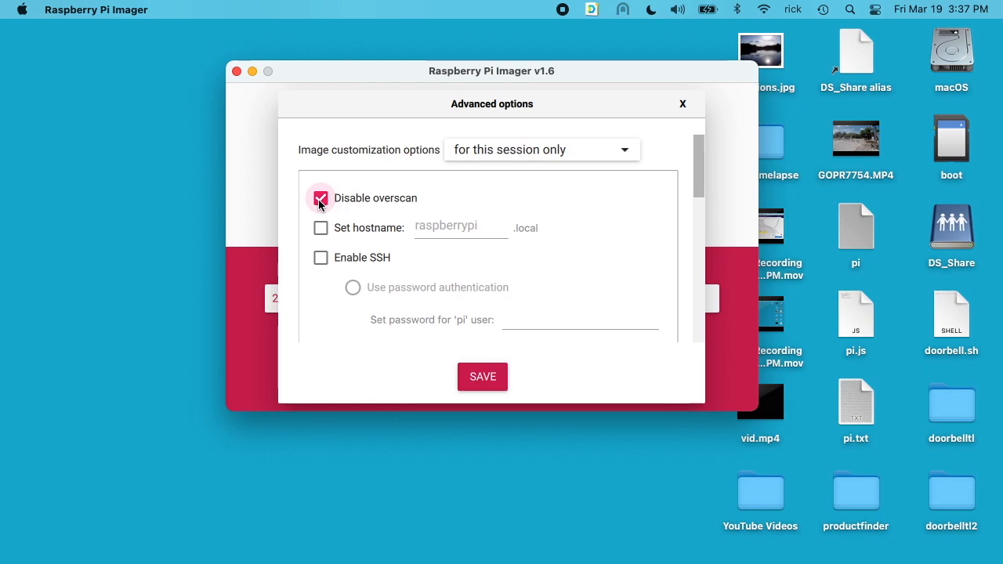
- Set hostname raspberrypinew and enable SSH with password authentication and a pi user password
left_click(321, 228)
type("new")
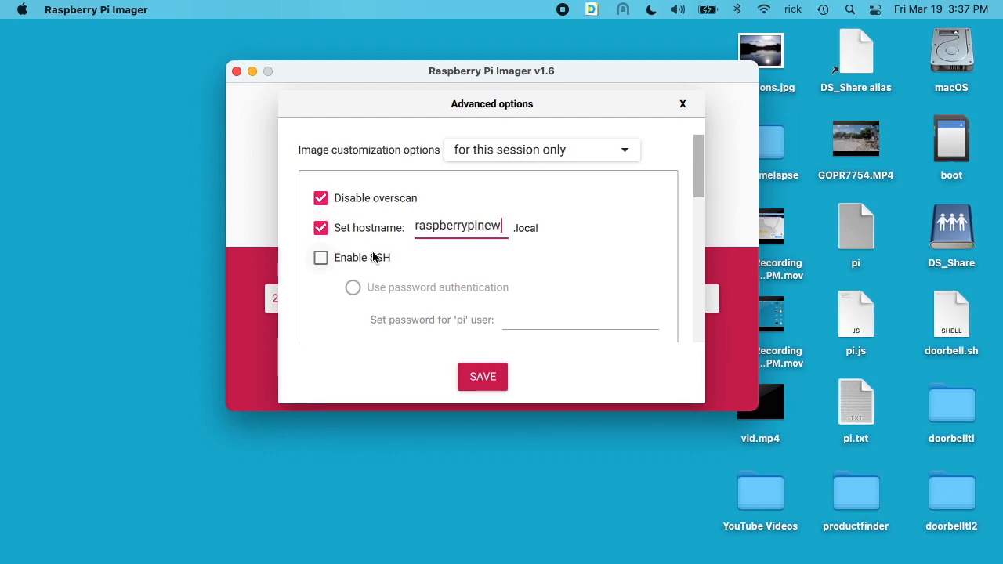
left_click(321, 257)
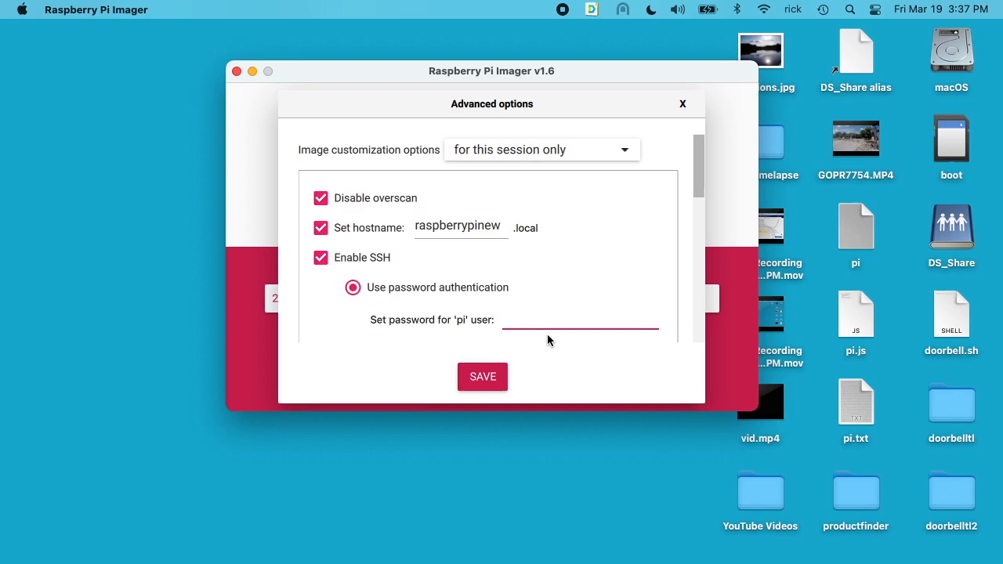
scroll(524, 274, "down", 3)
scroll(537, 289, "down", 1)
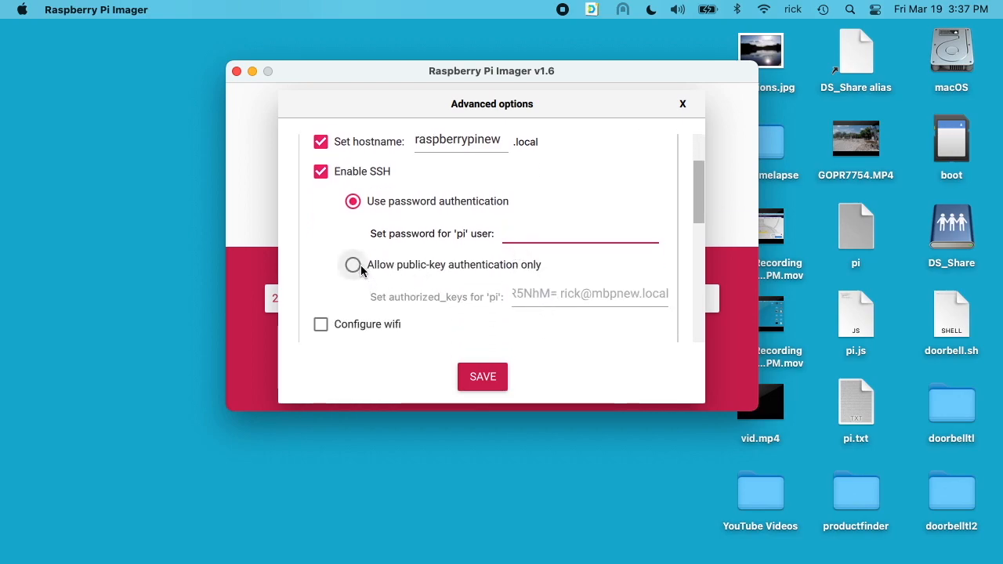
type("raspberr")
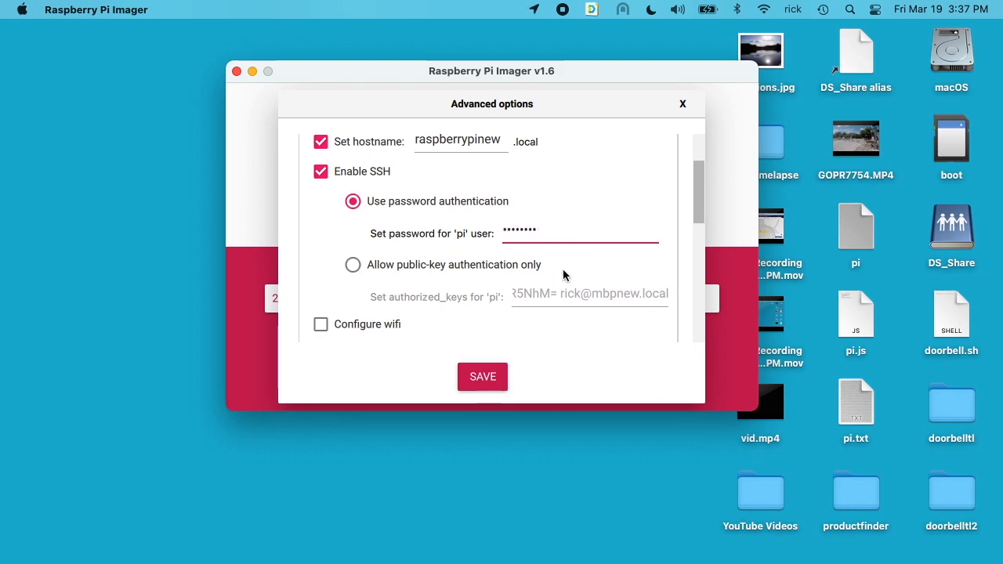
scroll(452, 293, "up", 1)
scroll(451, 296, "down", 1)
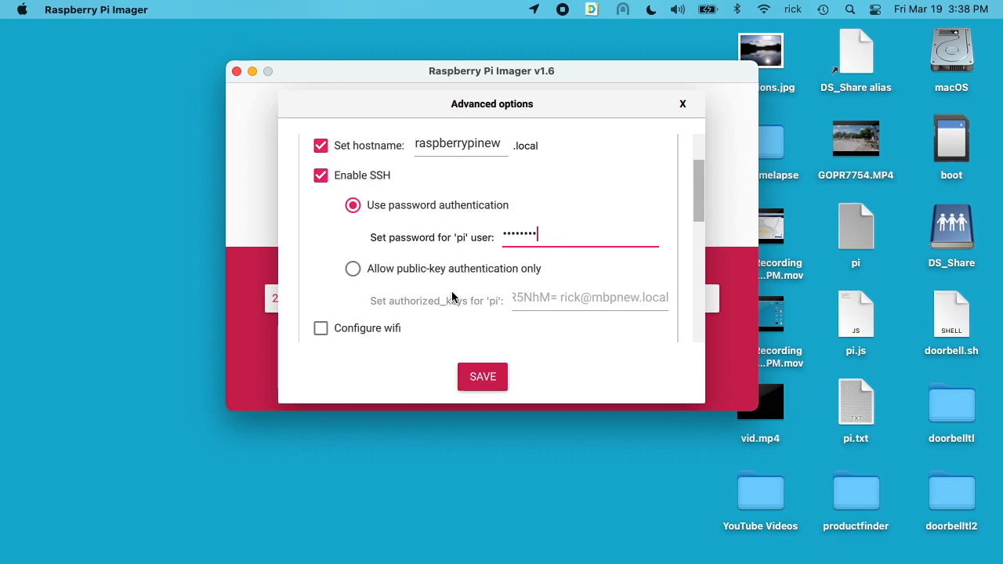
scroll(452, 295, "down", 5)
scroll(451, 296, "down", 4)
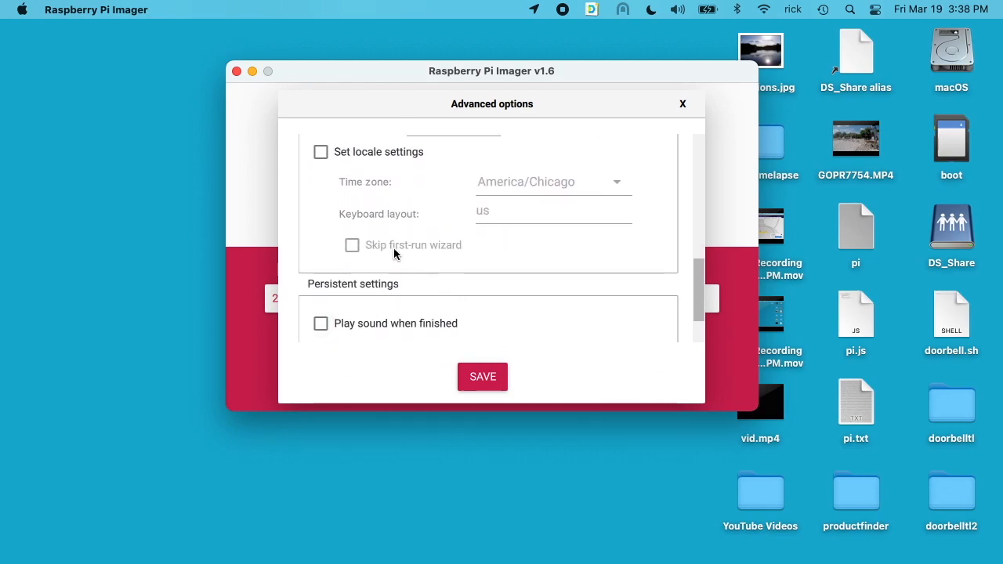
- Enable locale America/Chicago with us keyboard, skip first-run wizard, play finish sound, disable telemetry, and save
left_click(321, 152)
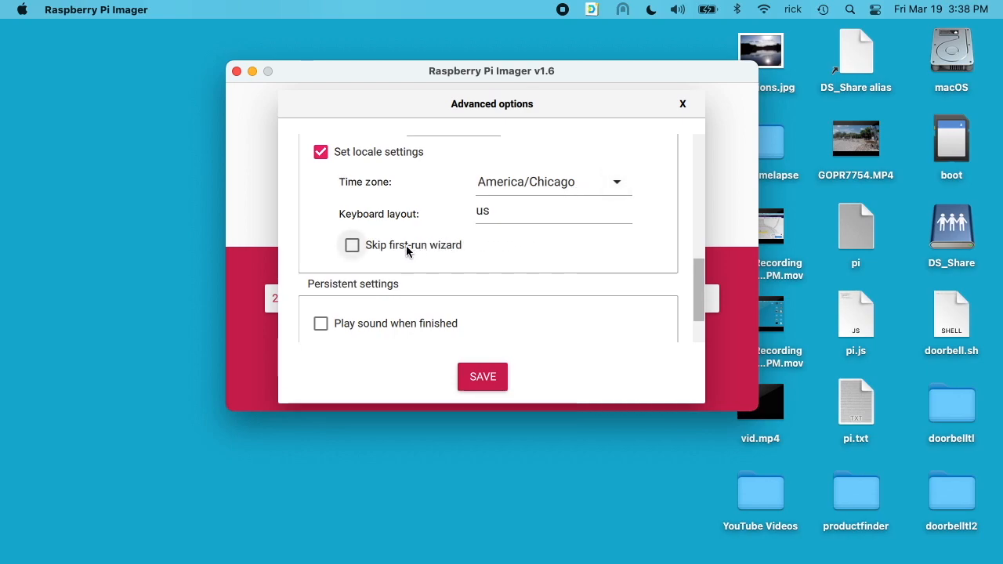
scroll(351, 243, "down", 1)
left_click(352, 223)
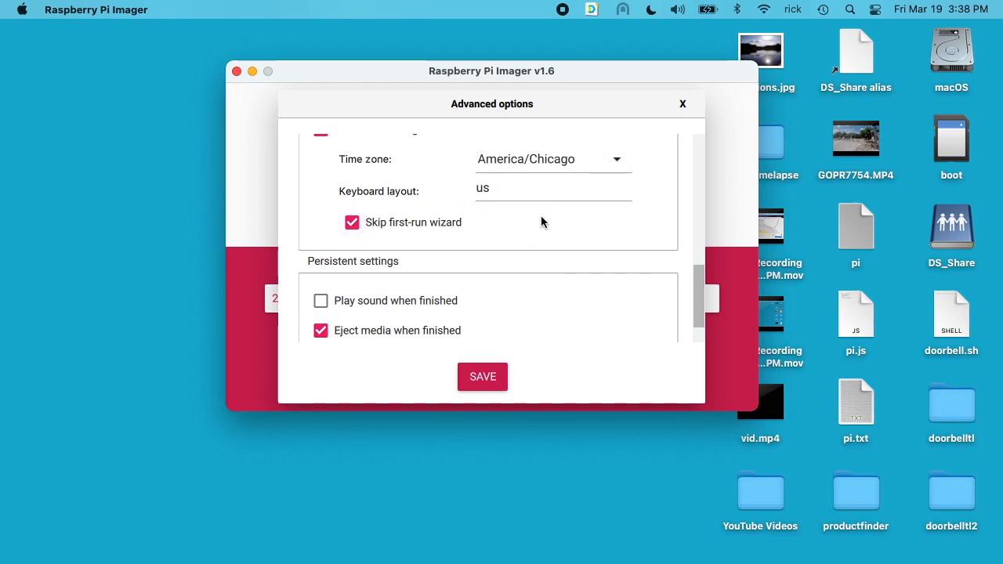
scroll(517, 247, "down", 2)
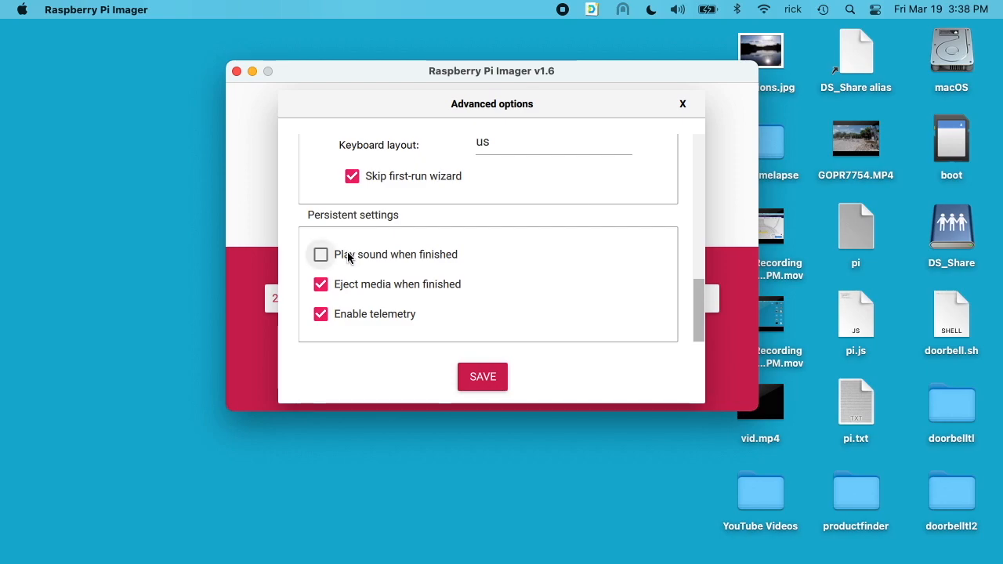
left_click(321, 257)
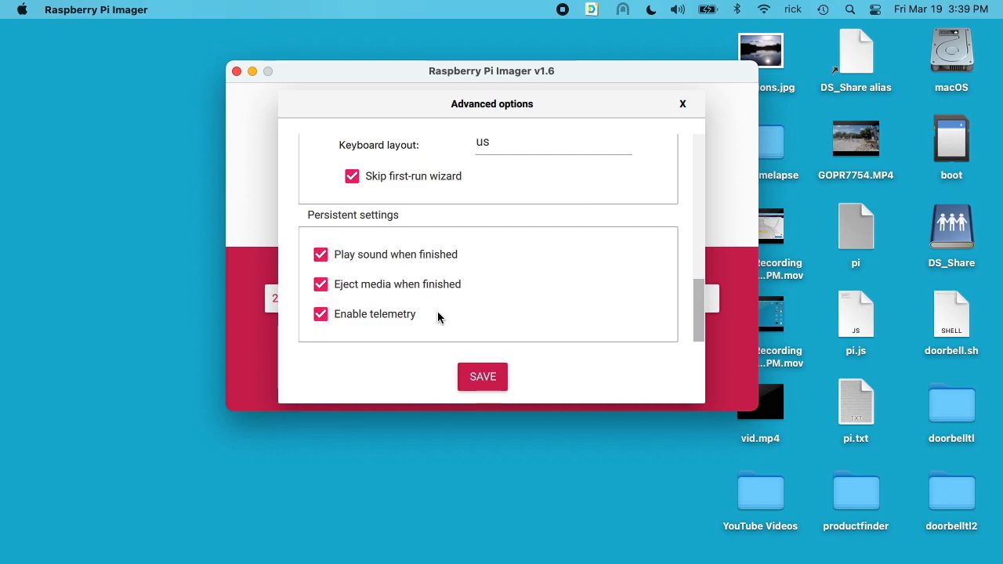
left_click(320, 314)
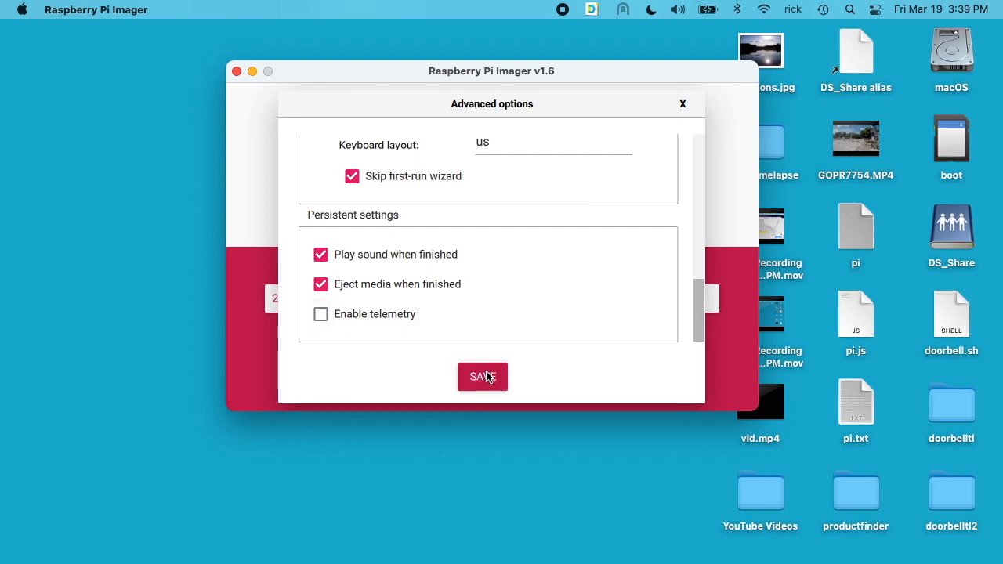
left_click(482, 377)
- Write the image to the SD card, authorizing with the administrator password, and dismiss the success message
left_click(676, 299)
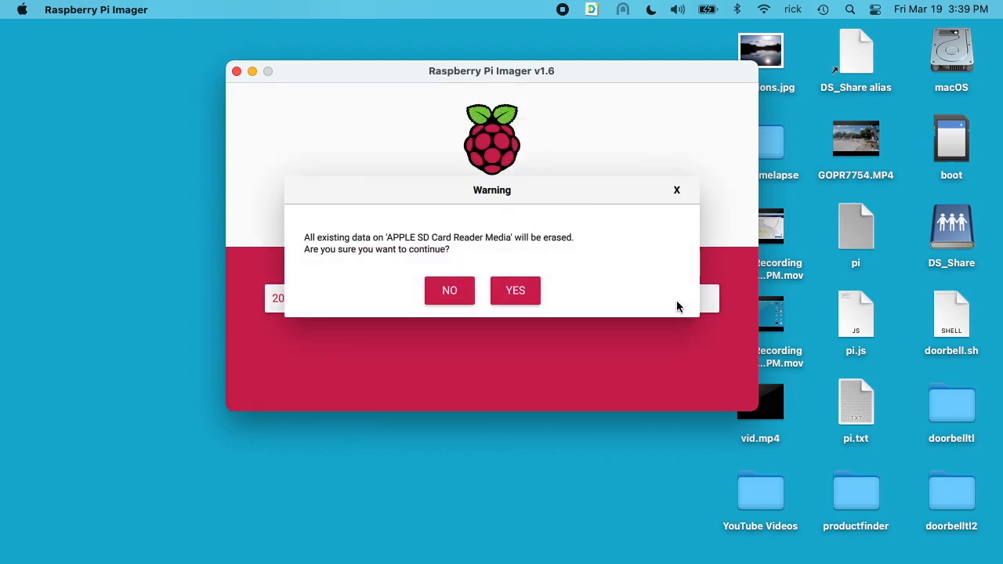
left_click(524, 294)
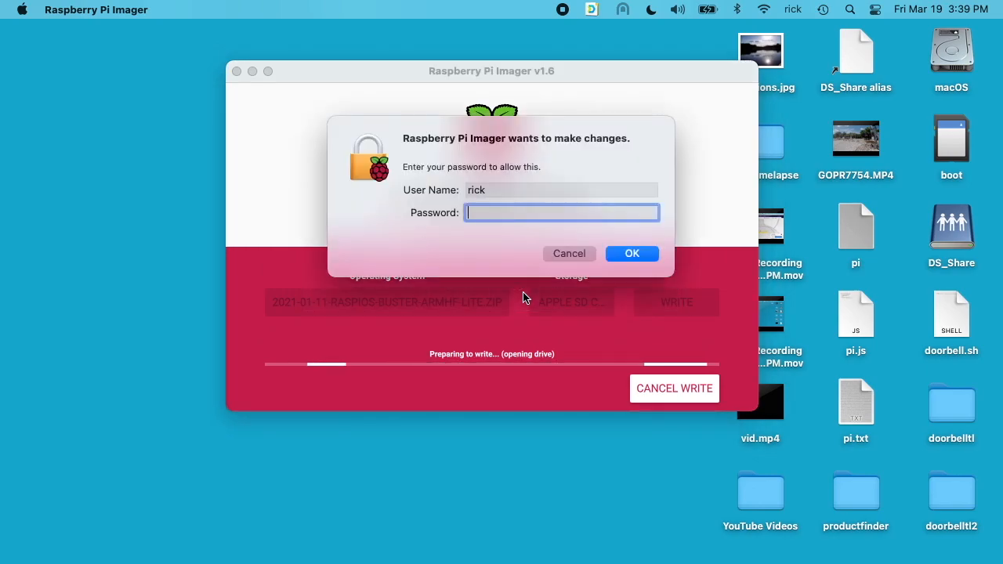
type("********")
key("Return")
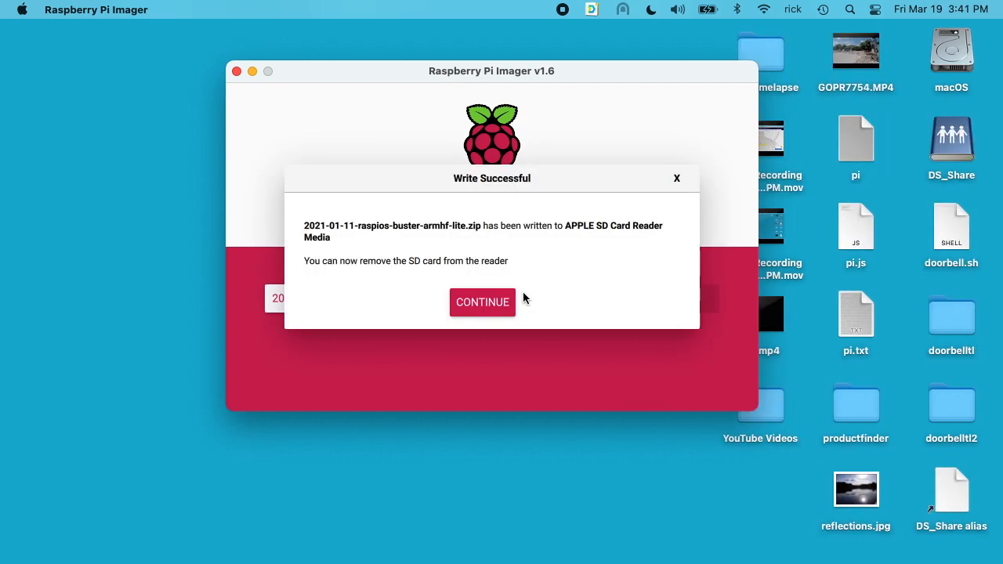
left_click(483, 307)
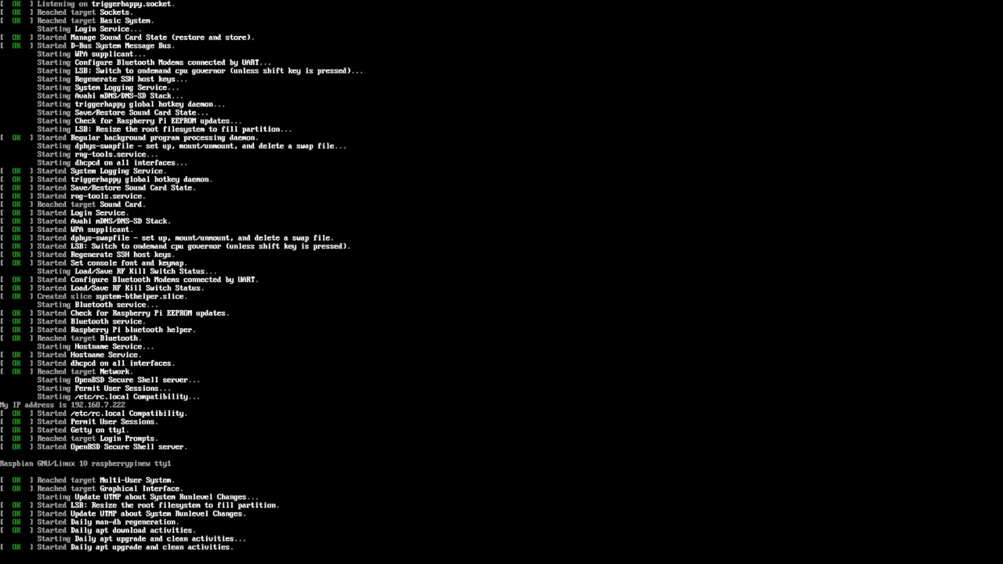
- Log in to the console as pi with its password
type("inew login: p")
key("Return")
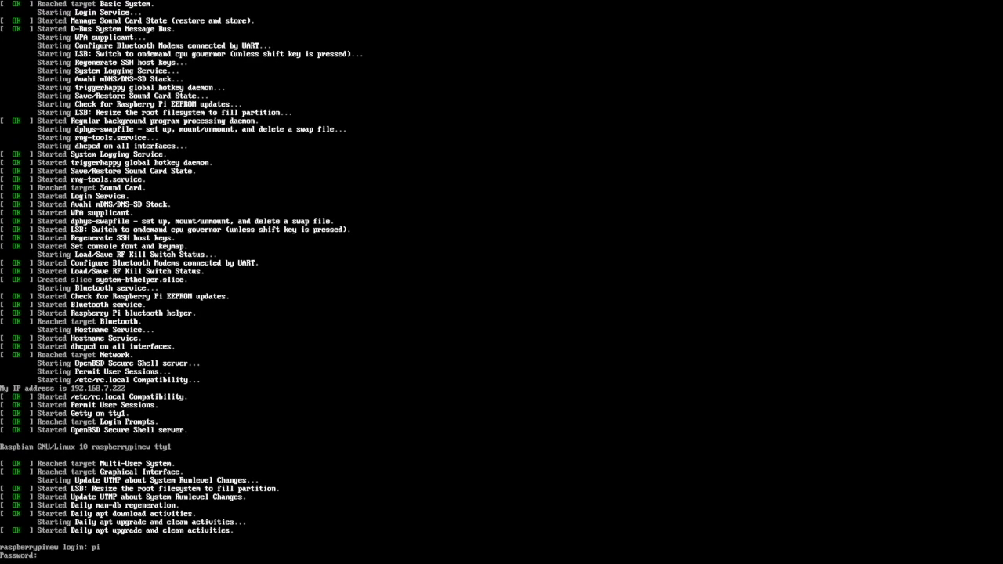
key("Return")
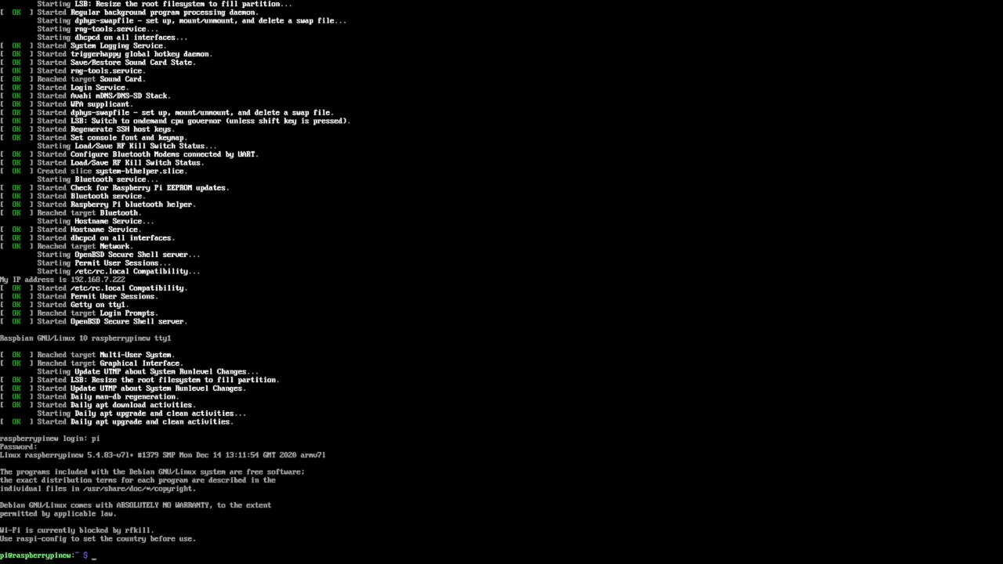
- Reconfigure console-setup with UTF-8, TerminusBoldVGA font at 16x32, then clear the screen
type("sudo dpkg-reconfigure console-setup")
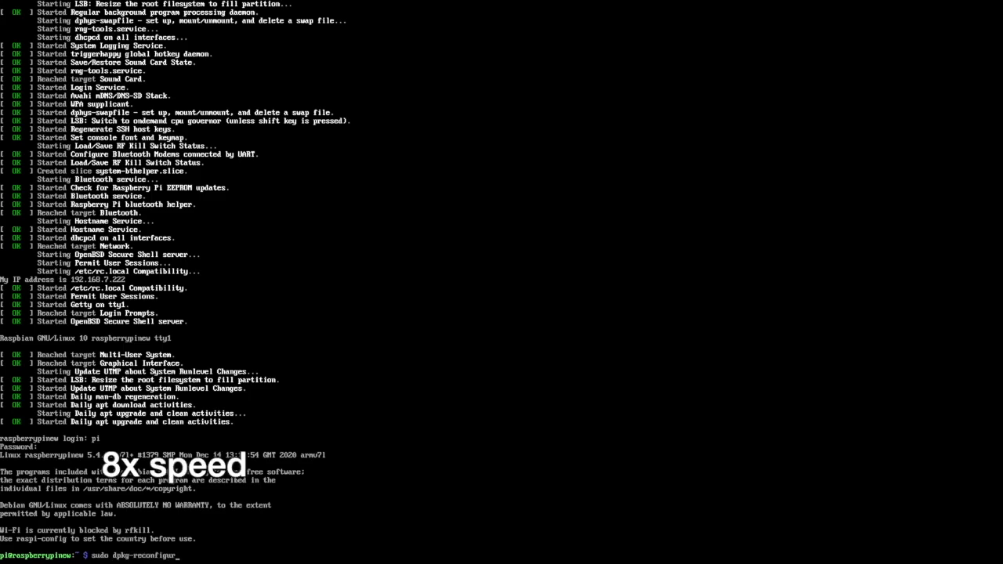
key("Return")
key("Return")
key("Up")
key("Up")
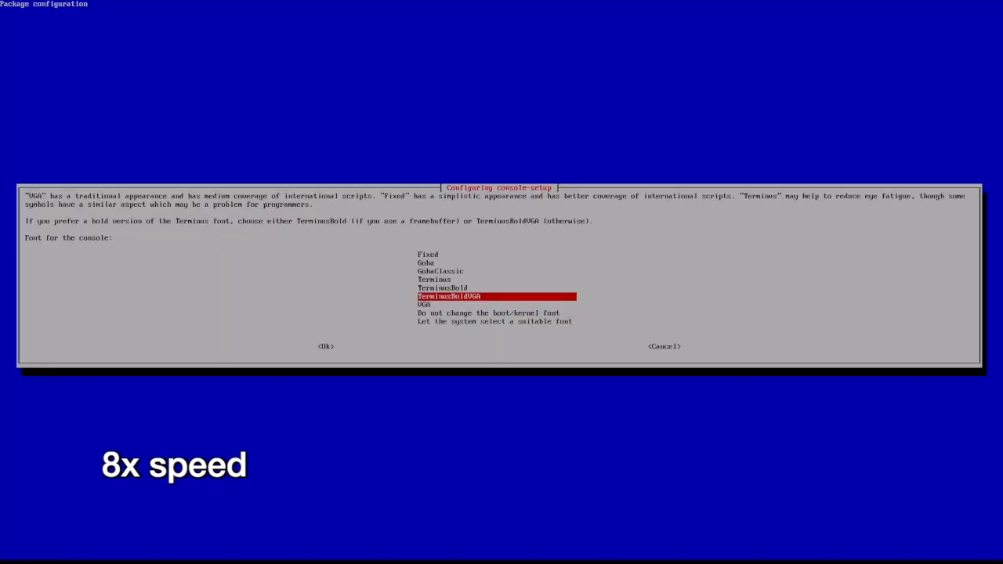
key("Return")
key("Down")
key("Down")
key("Down")
key("Down")
key("Down")
key("Down")
key("Return")
type("clear")
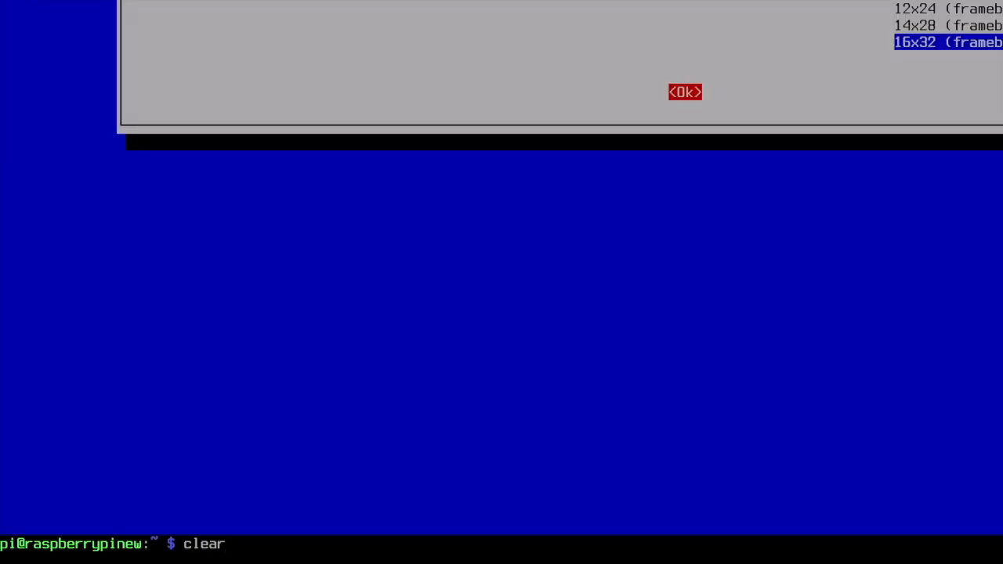
key("Return")
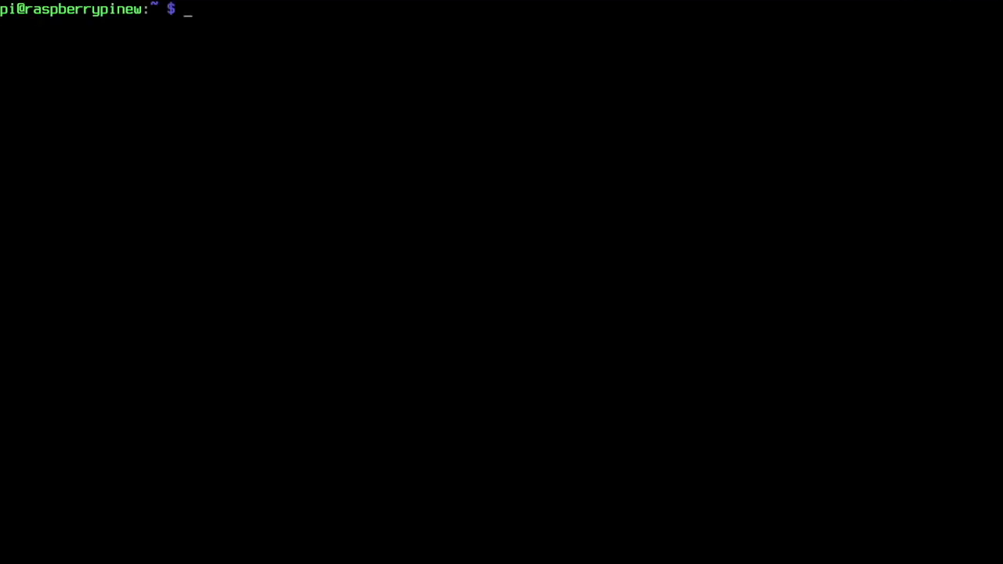